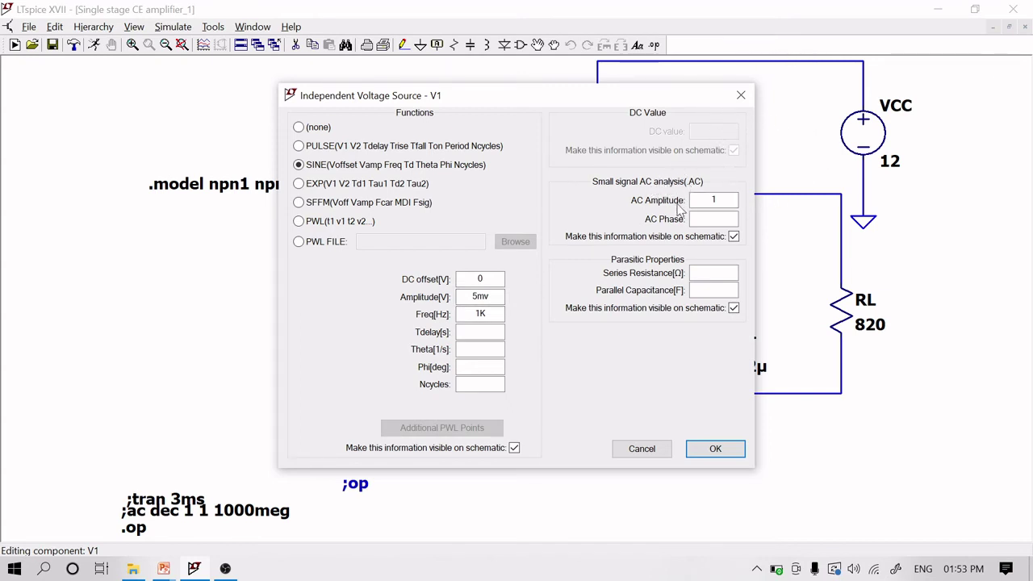
Apply the V1 source settings SINE(0 5mv 1K) with AC 1, then dismiss the Windows notification
{"action": "left_click", "coordinate": [741, 97]}
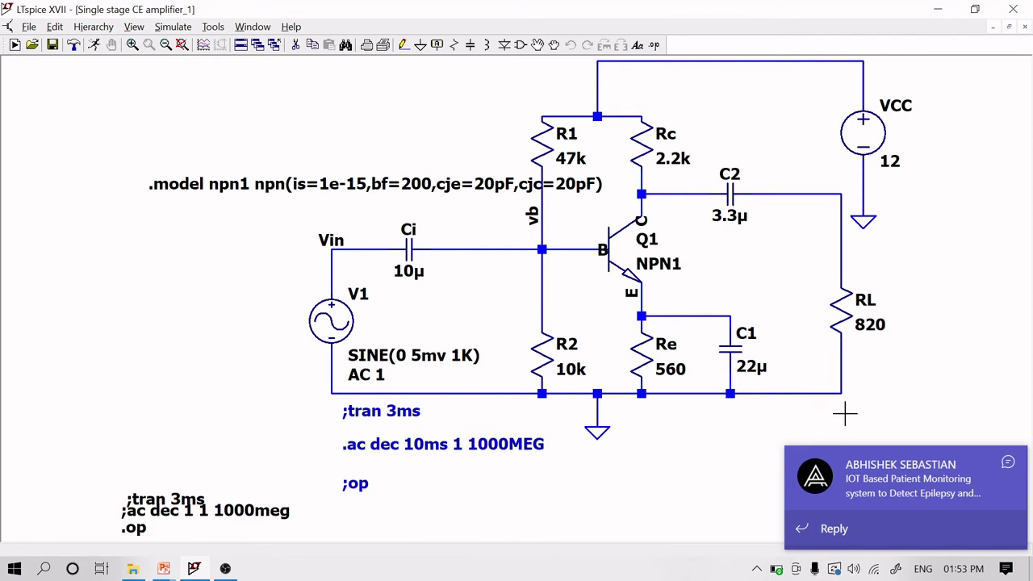
{"action": "left_click", "coordinate": [1008, 463]}
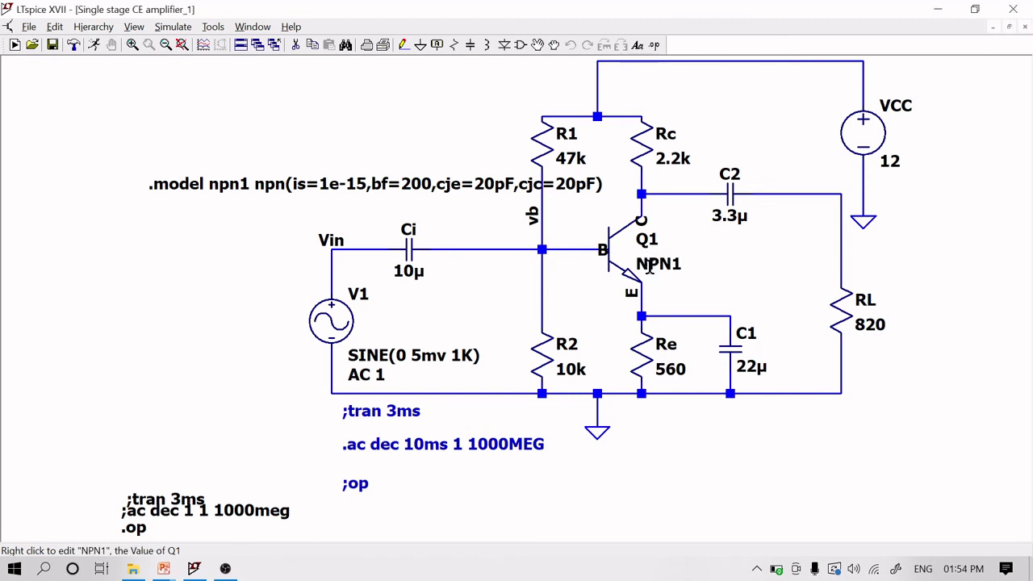
{"action": "right_click", "coordinate": [473, 186]}
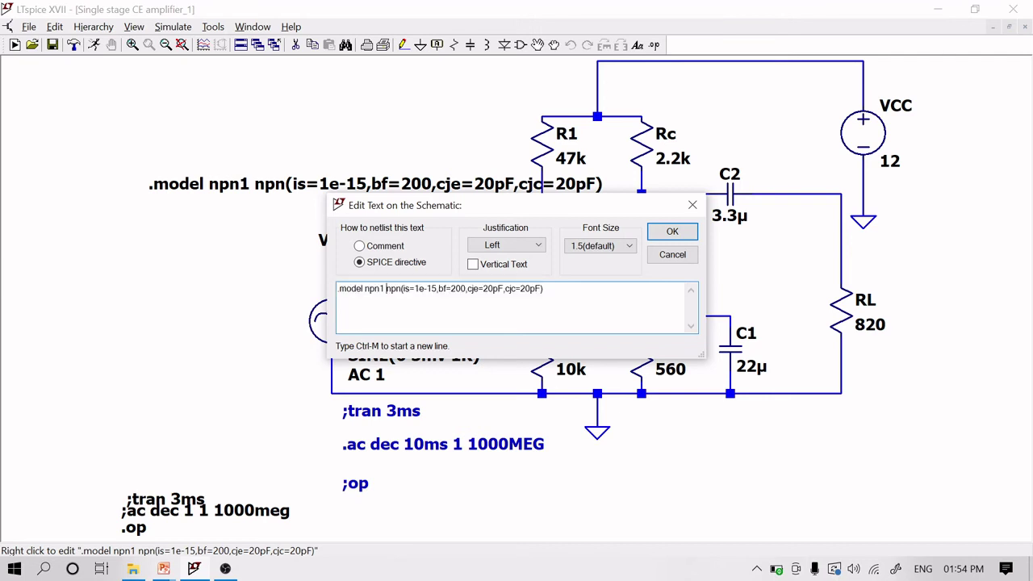
{"action": "double_click", "coordinate": [376, 288]}
{"action": "left_click", "coordinate": [375, 288]}
{"action": "left_click", "coordinate": [692, 206]}
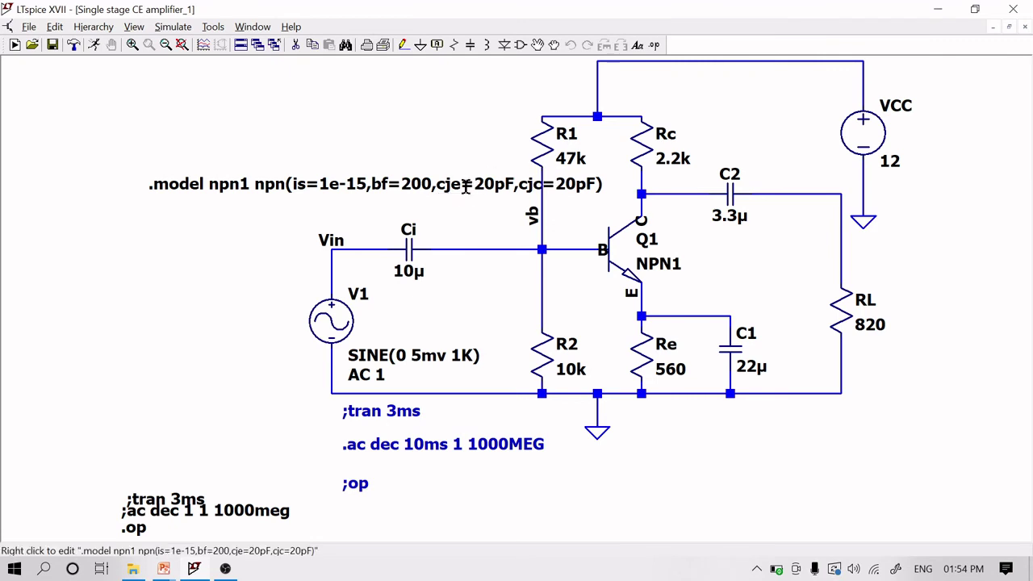
Set the simulation command to a DC operating point analysis and run it
{"action": "left_click", "coordinate": [134, 26]}
{"action": "mouse_move", "coordinate": [173, 27]}
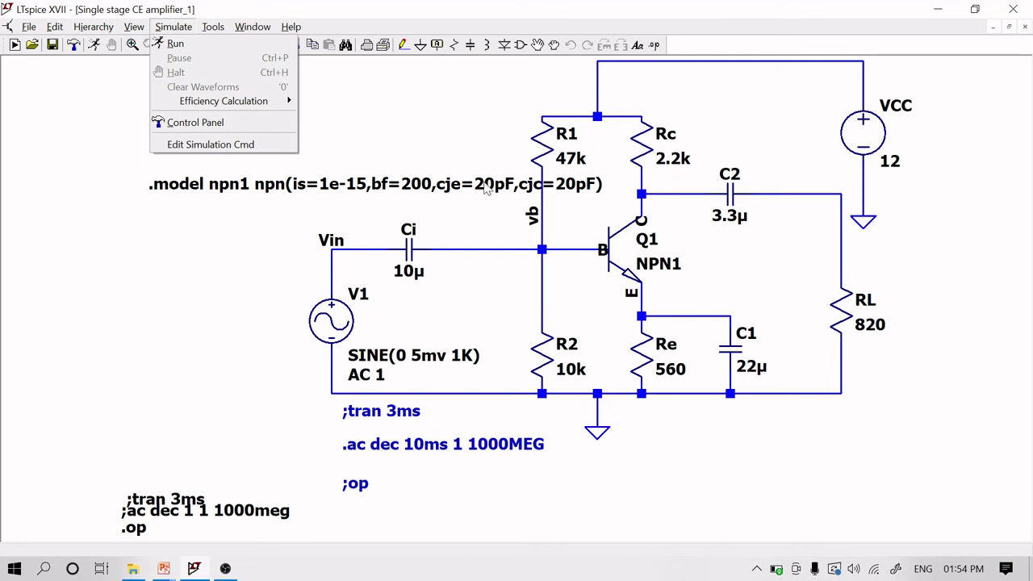
{"action": "left_click", "coordinate": [208, 146]}
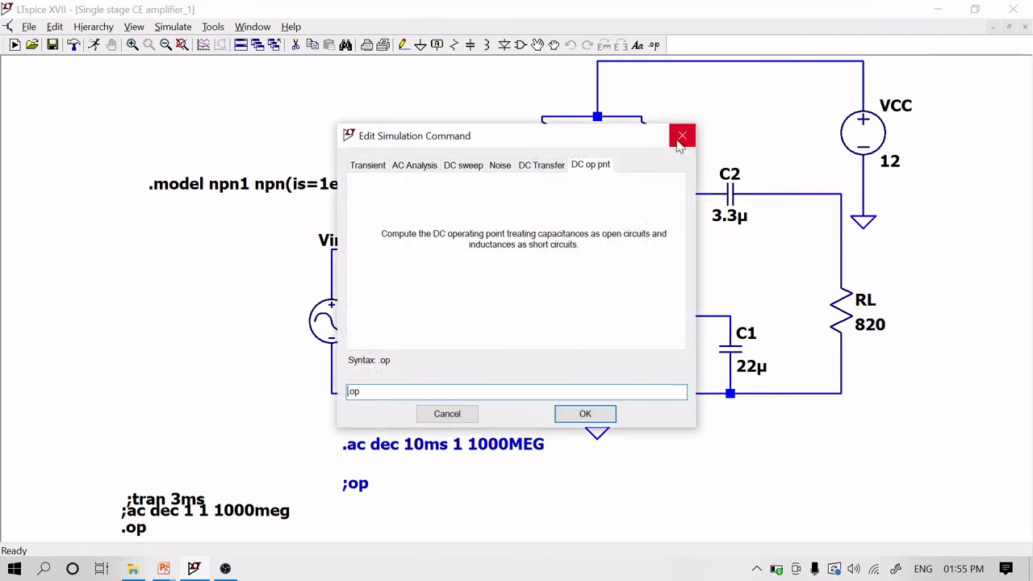
{"action": "left_click", "coordinate": [584, 412]}
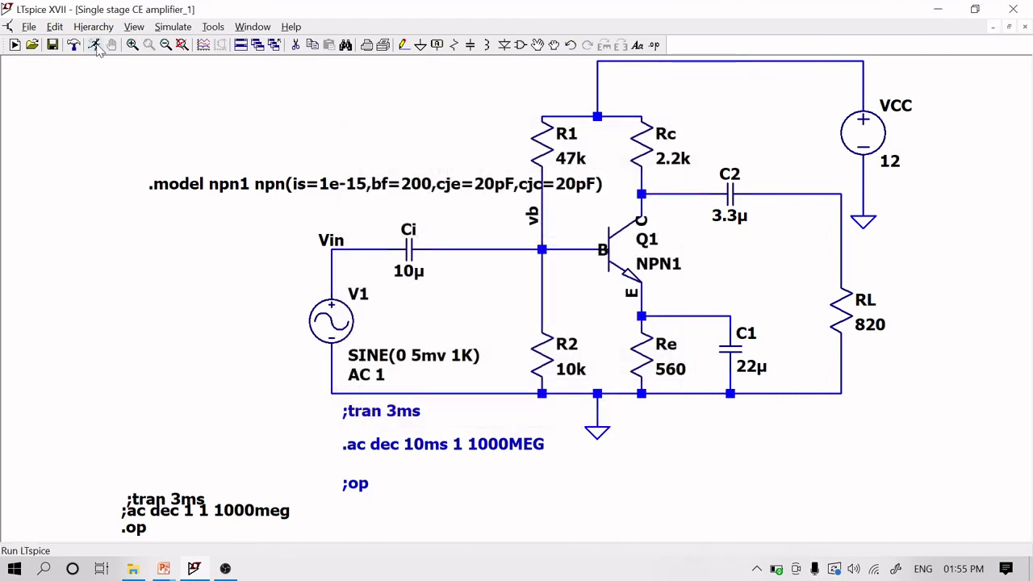
{"action": "left_click", "coordinate": [94, 45]}
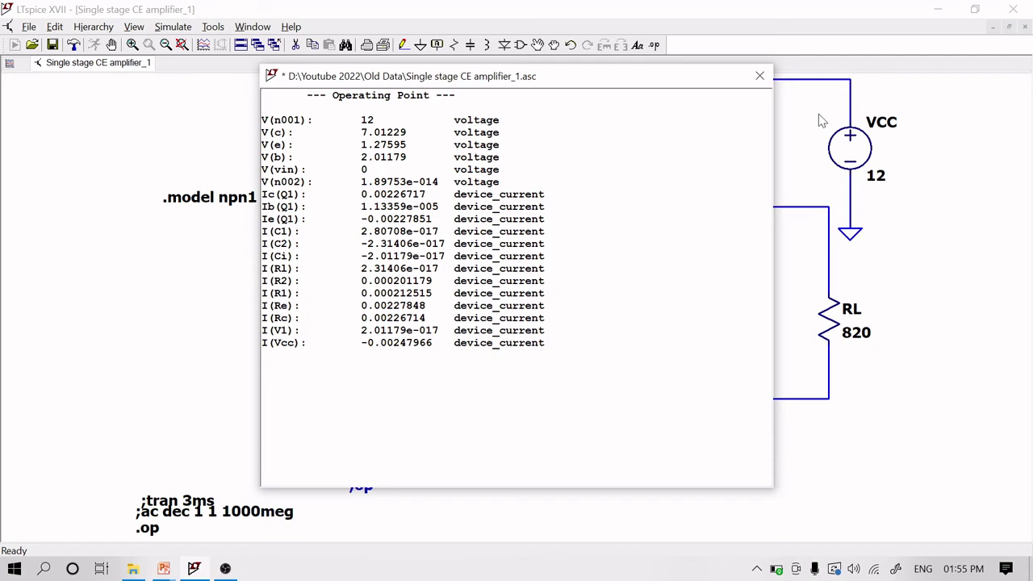
Review the operating-point node voltages such as V(c) = 7.01229, rerun once, and close the results
{"action": "left_click", "coordinate": [760, 76]}
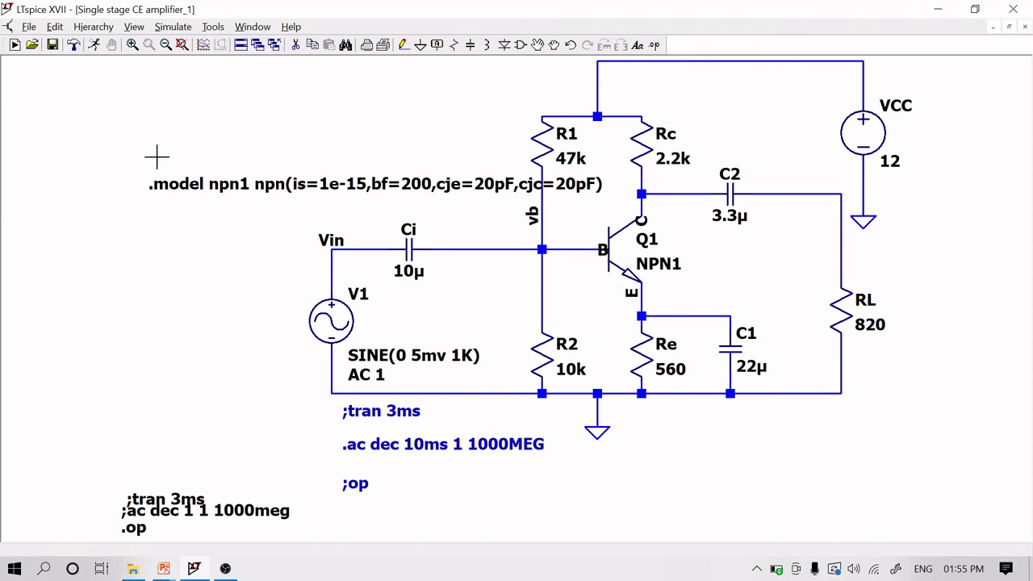
{"action": "left_click", "coordinate": [94, 45]}
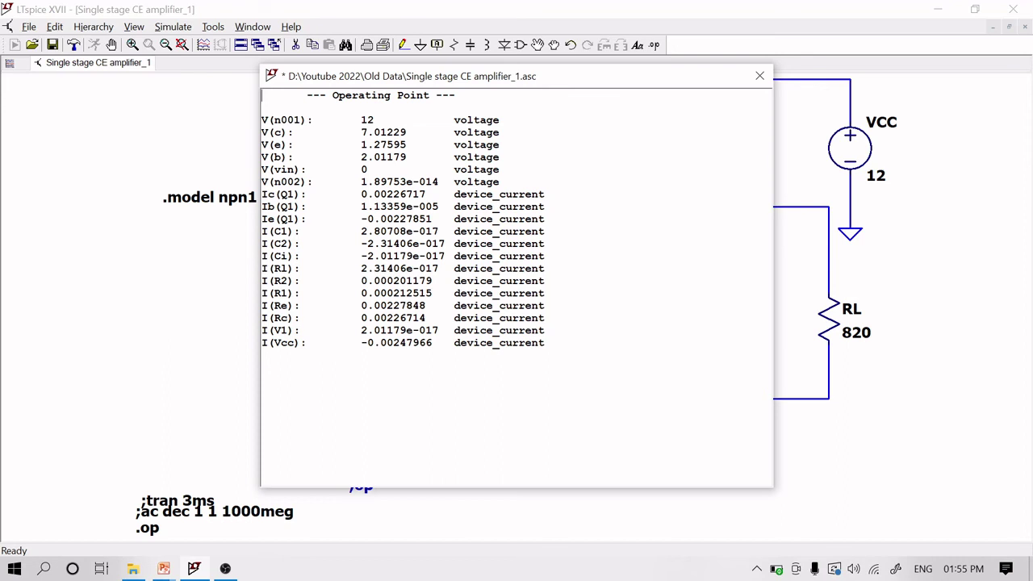
{"action": "left_click", "coordinate": [761, 77]}
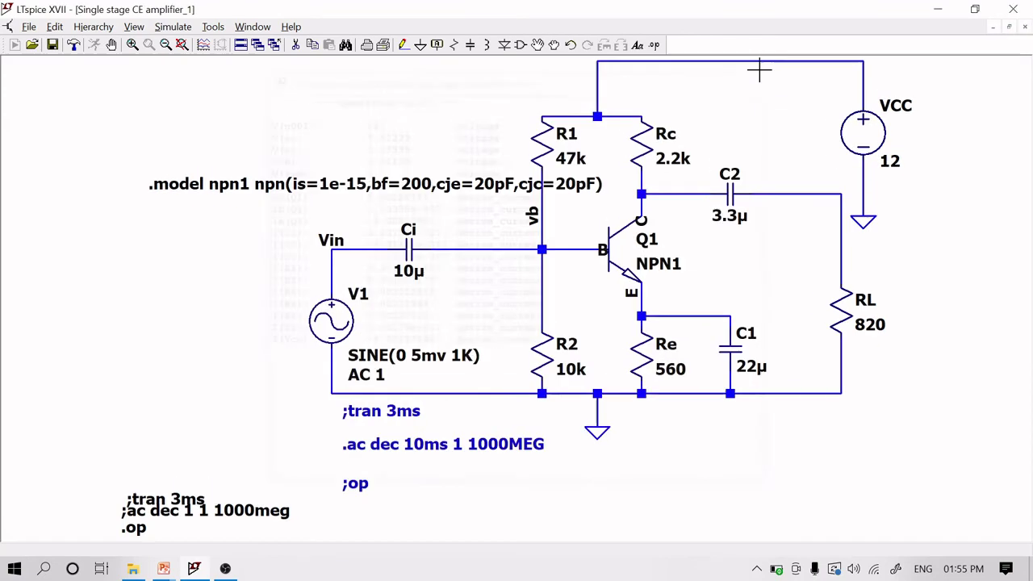
Set a transient analysis with a 10m stop time and run it
{"action": "left_click", "coordinate": [173, 28]}
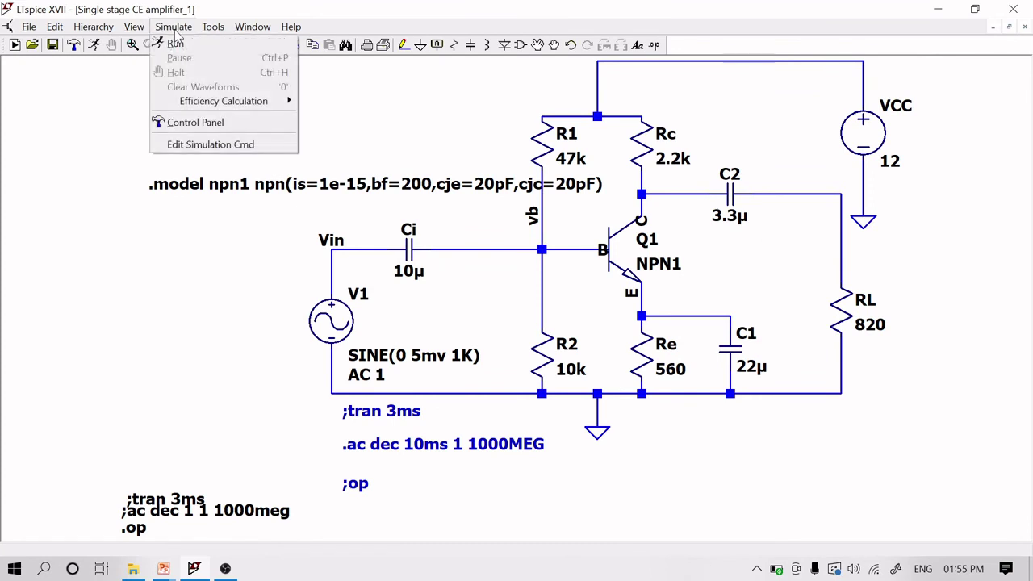
{"action": "left_click", "coordinate": [210, 144]}
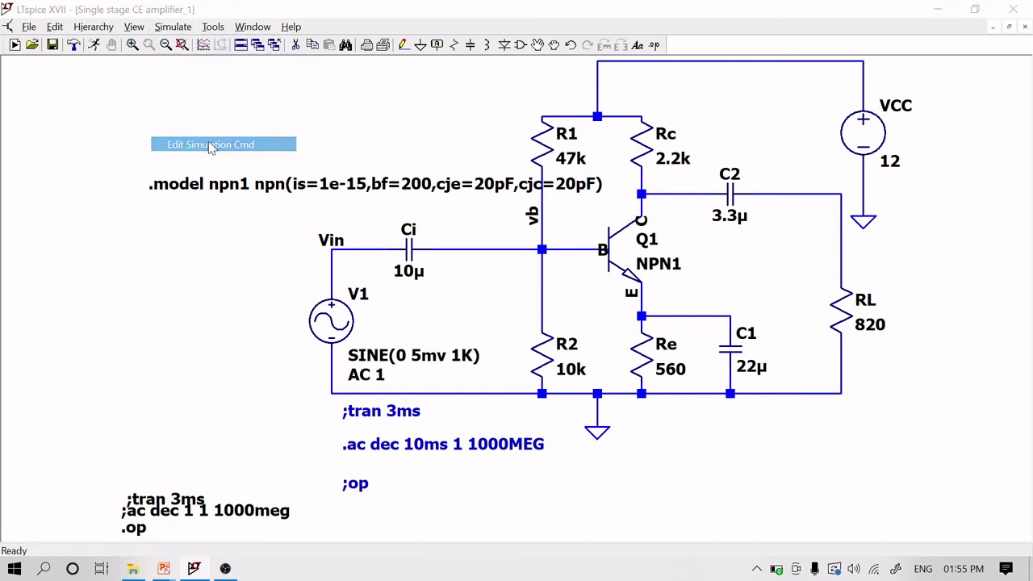
{"action": "left_click", "coordinate": [383, 167]}
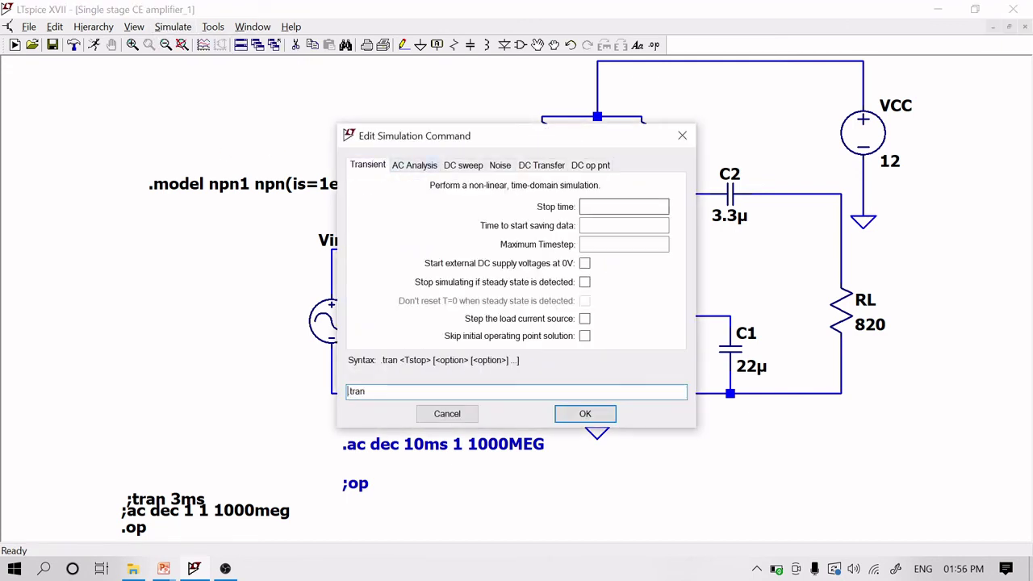
{"action": "left_click", "coordinate": [624, 207]}
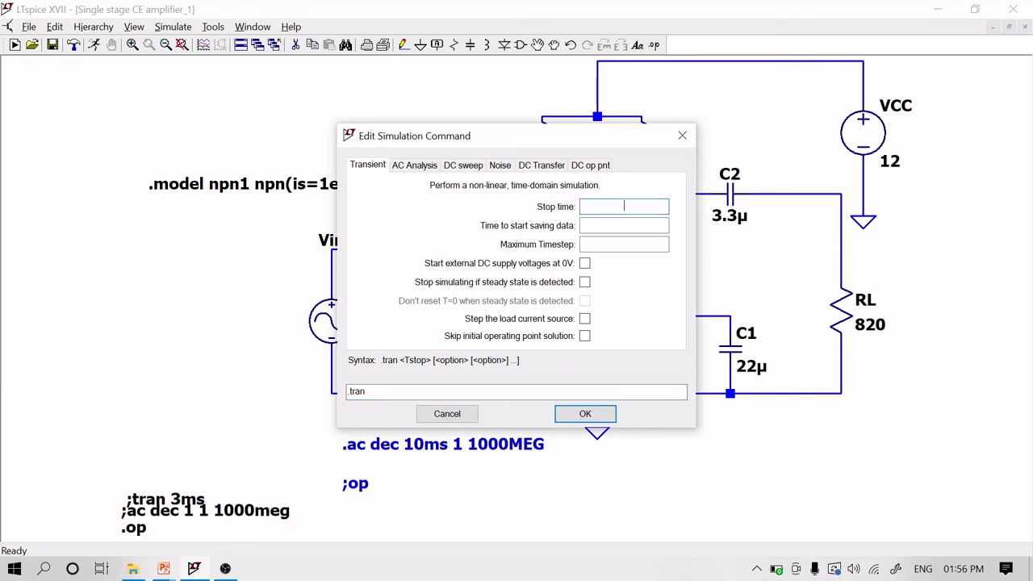
{"action": "type", "text": "10ms"}
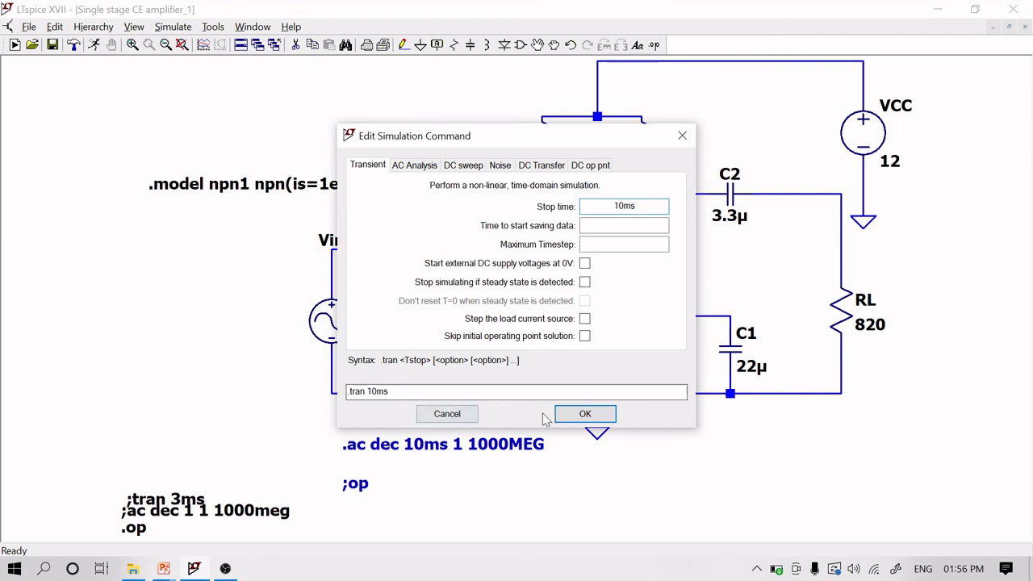
{"action": "left_click", "coordinate": [579, 415]}
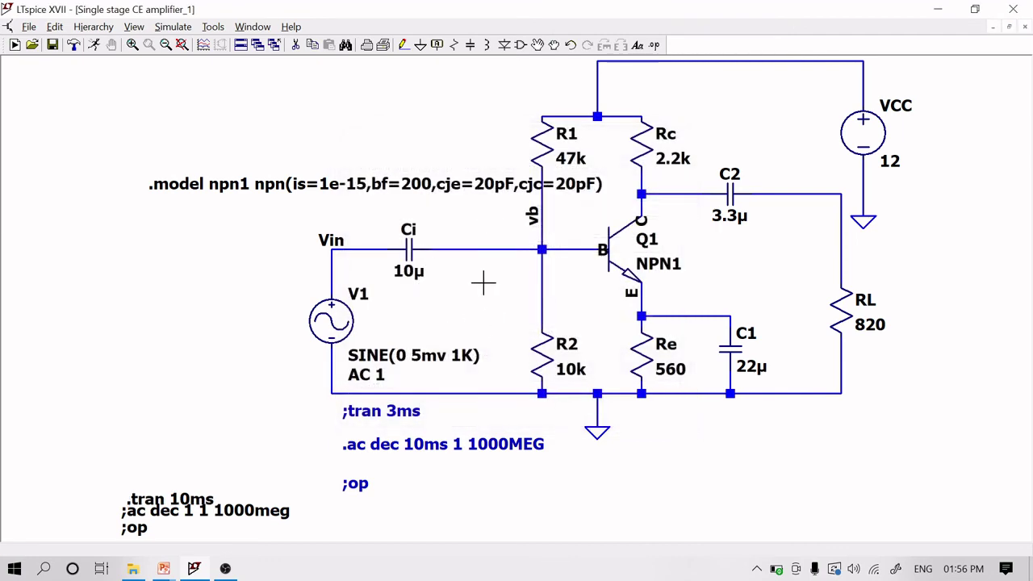
{"action": "left_click", "coordinate": [94, 45]}
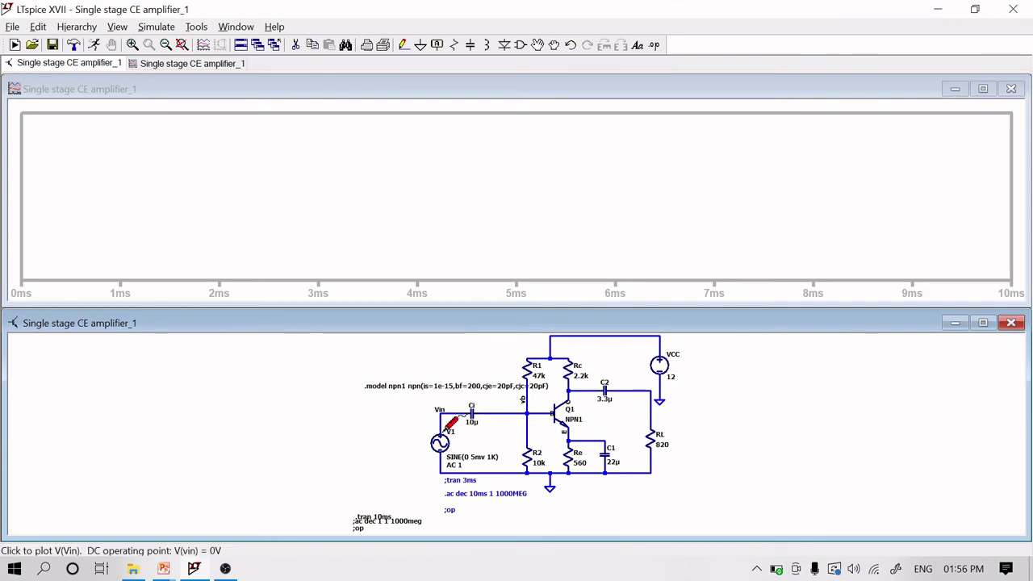
Plot the input V(vin), then plot the output V(n002) in a new pane above it
{"action": "left_click", "coordinate": [446, 427]}
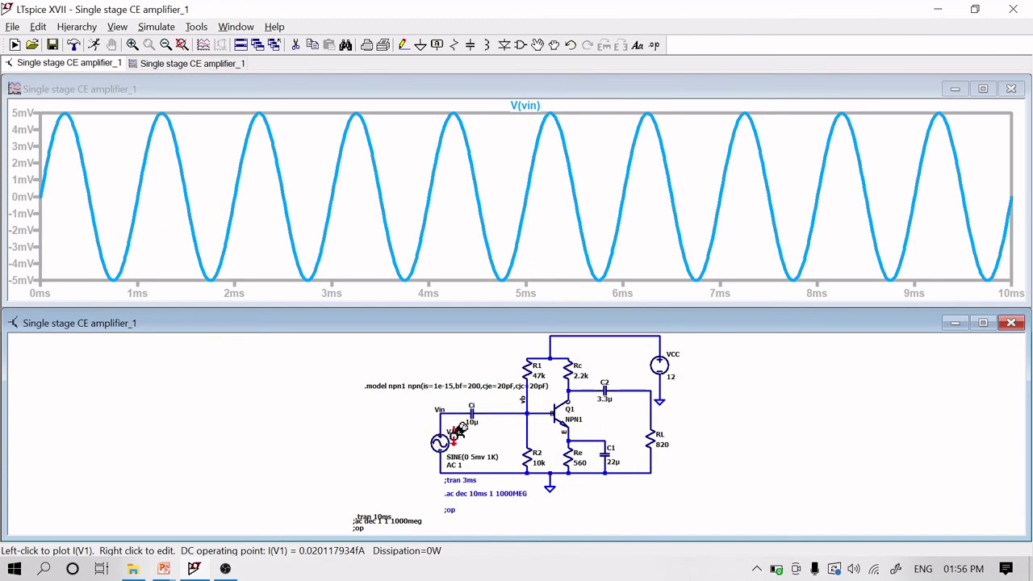
{"action": "right_click", "coordinate": [493, 210]}
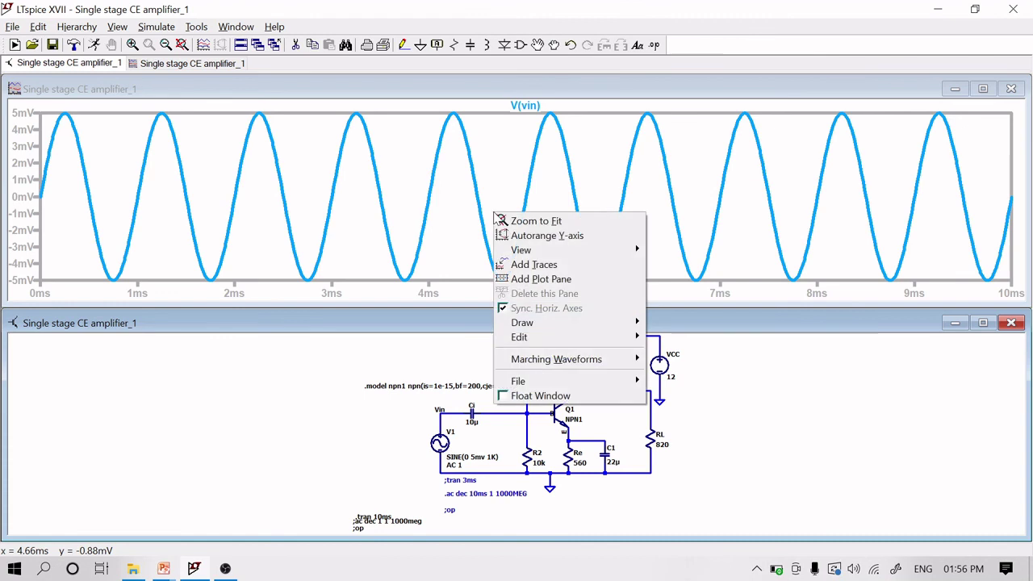
{"action": "left_click", "coordinate": [572, 283]}
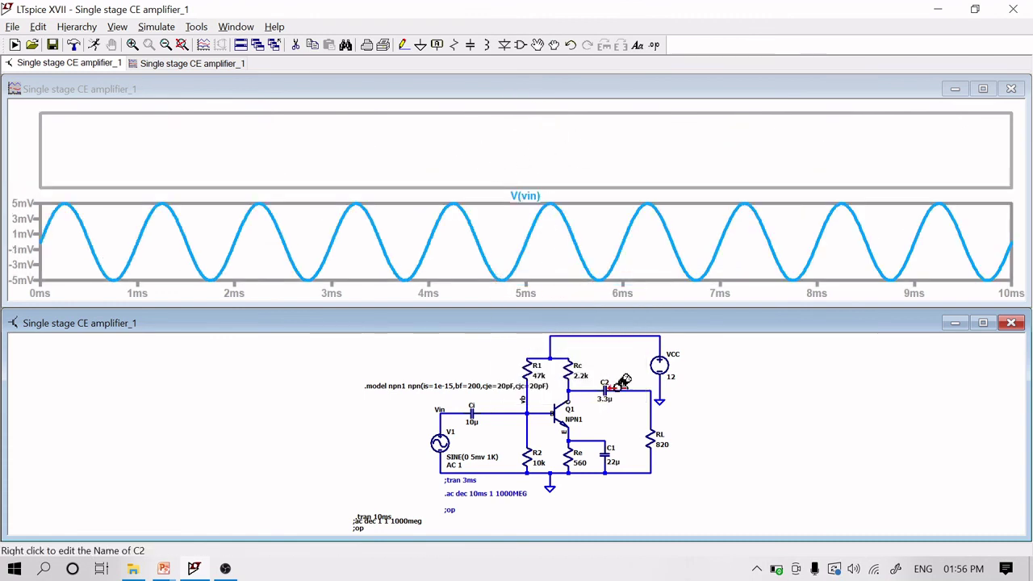
{"action": "left_click", "coordinate": [648, 385]}
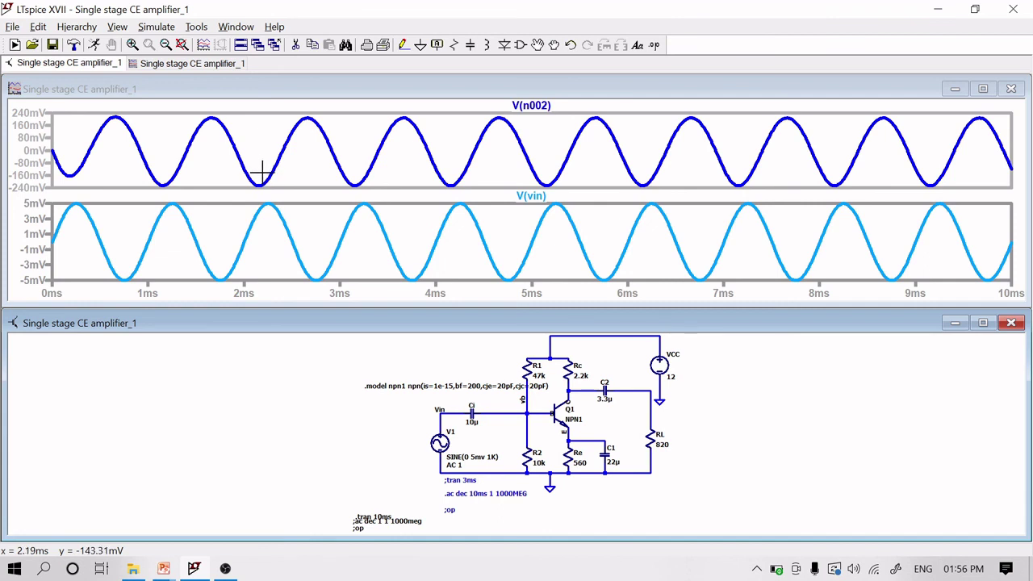
Maximize the transient waveform window, then close it
{"action": "left_click", "coordinate": [985, 95]}
{"action": "left_click", "coordinate": [983, 90]}
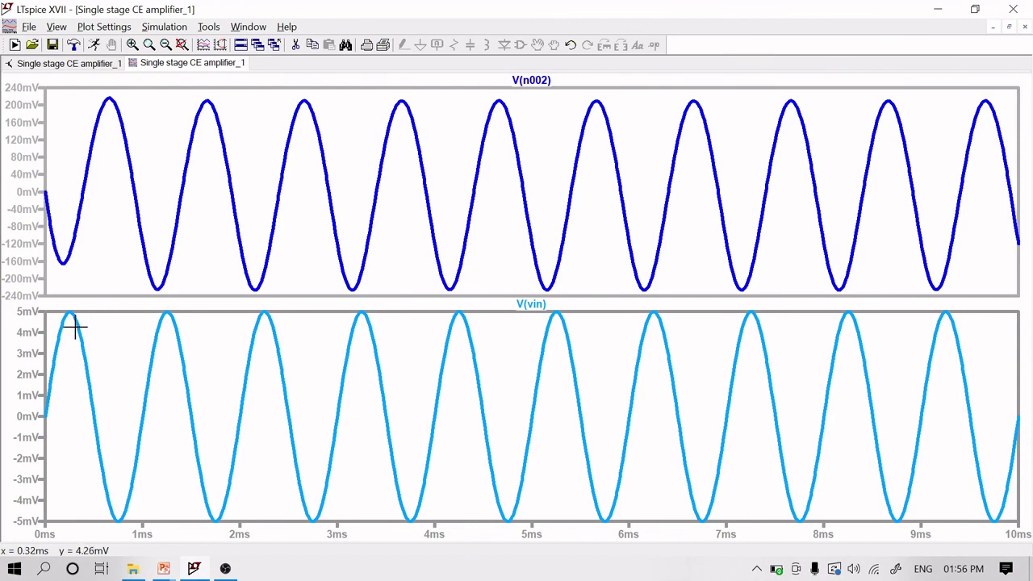
{"action": "left_click", "coordinate": [1024, 27]}
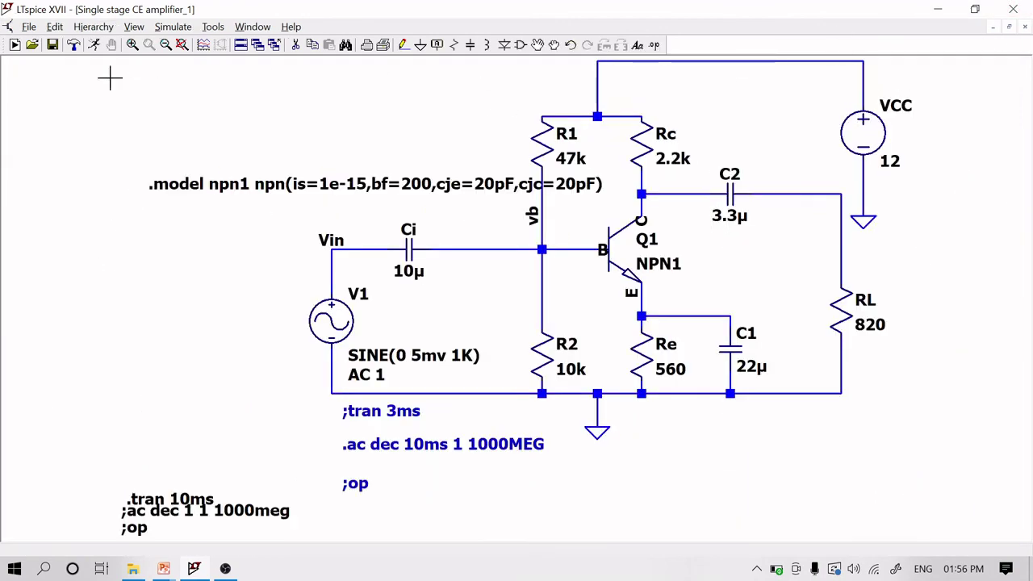
Set the AC analysis to Decade, 10 points per decade, from 1 to 1000meg, and run it
{"action": "left_click", "coordinate": [174, 26]}
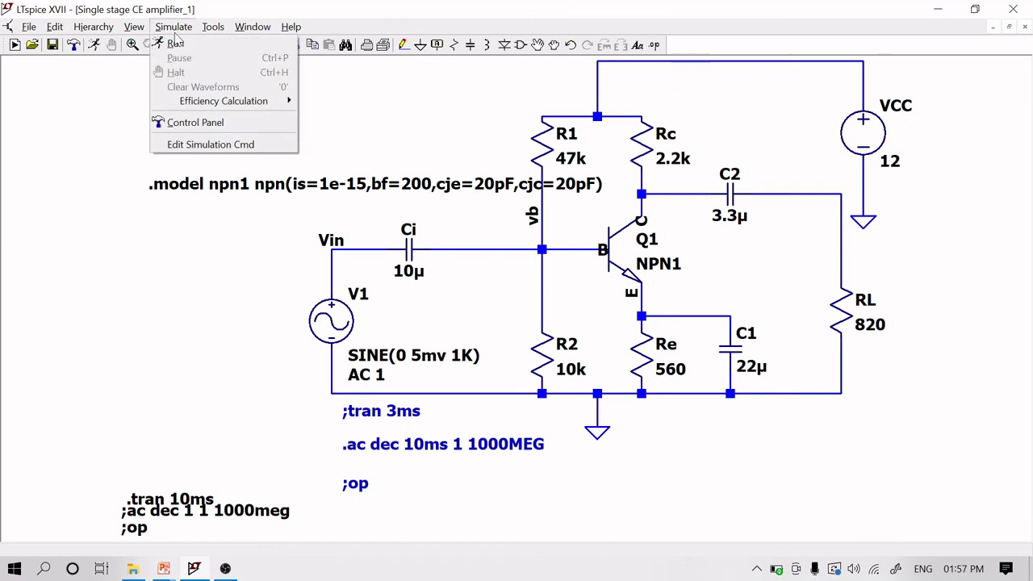
{"action": "left_click", "coordinate": [227, 147]}
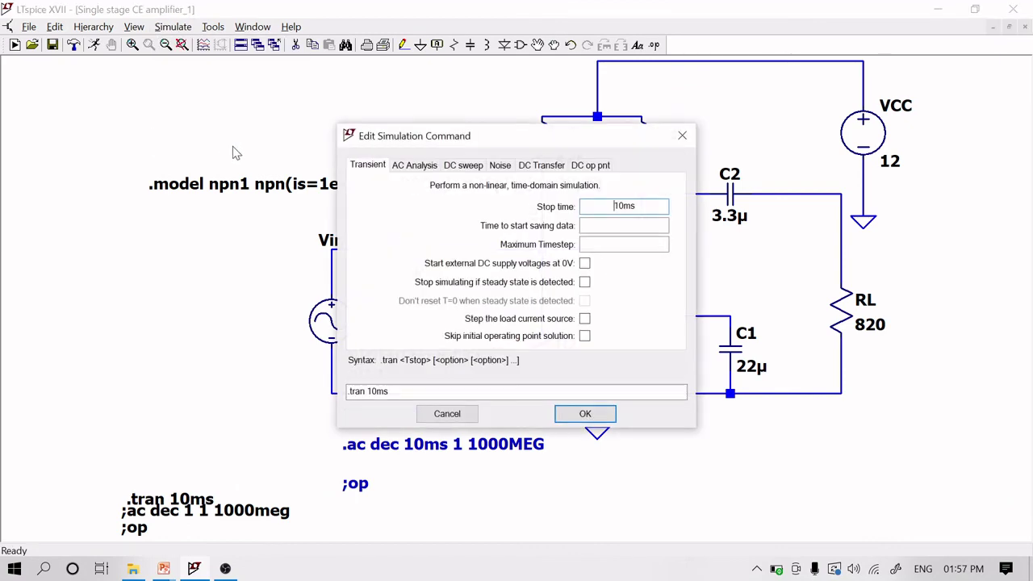
{"action": "left_click", "coordinate": [434, 169]}
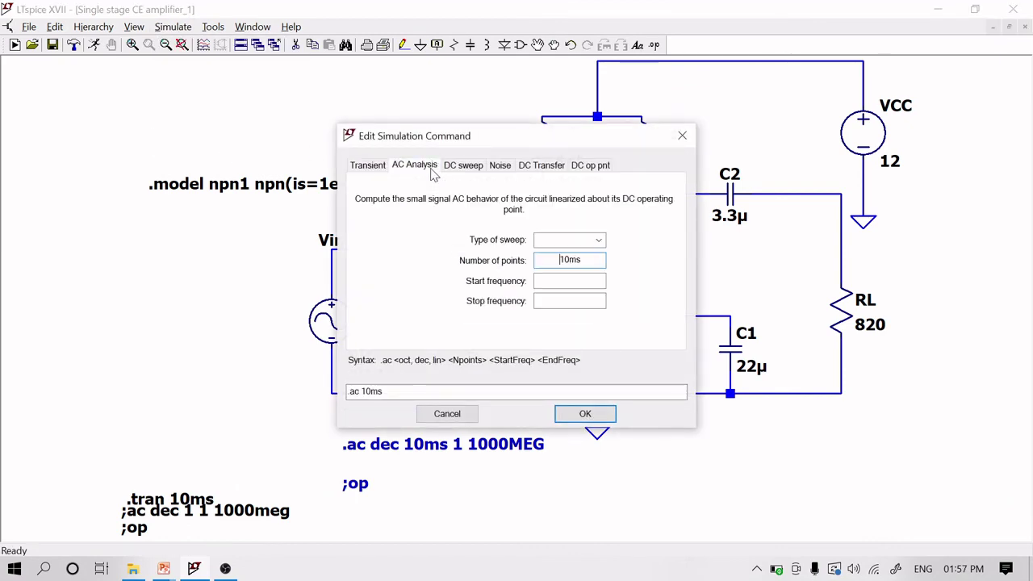
{"action": "left_click", "coordinate": [557, 241]}
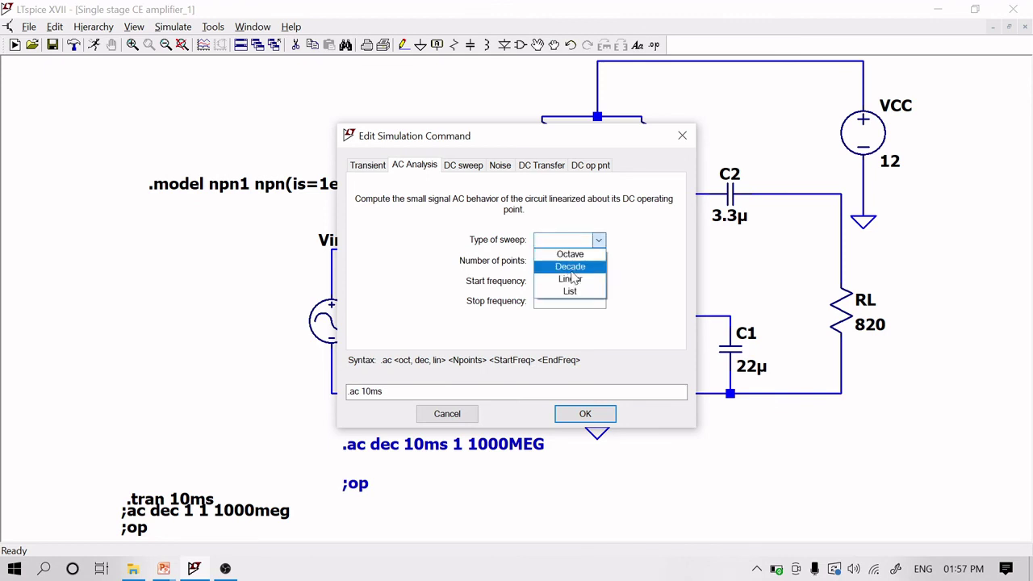
{"action": "left_click", "coordinate": [577, 270]}
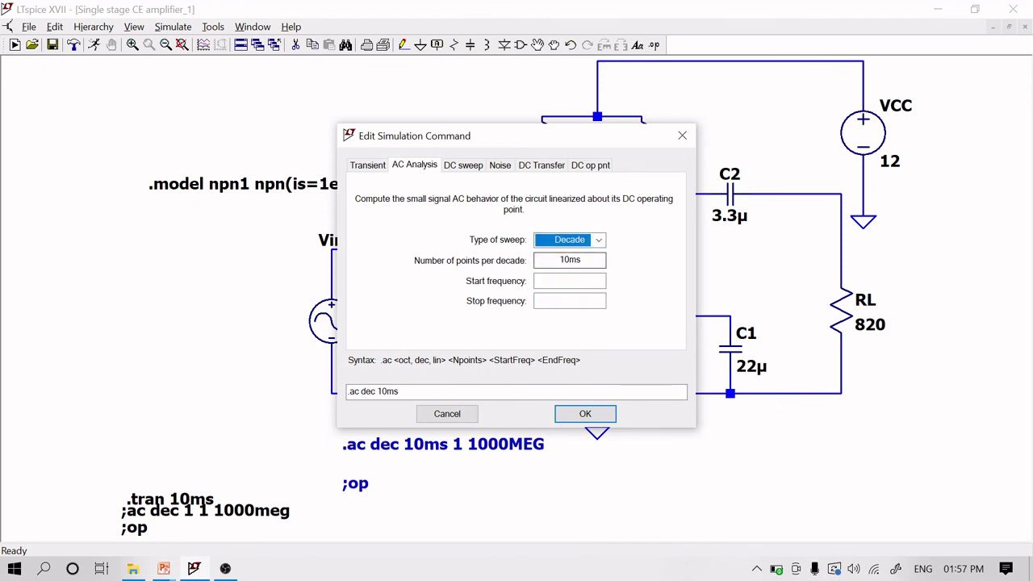
{"action": "left_click", "coordinate": [581, 260]}
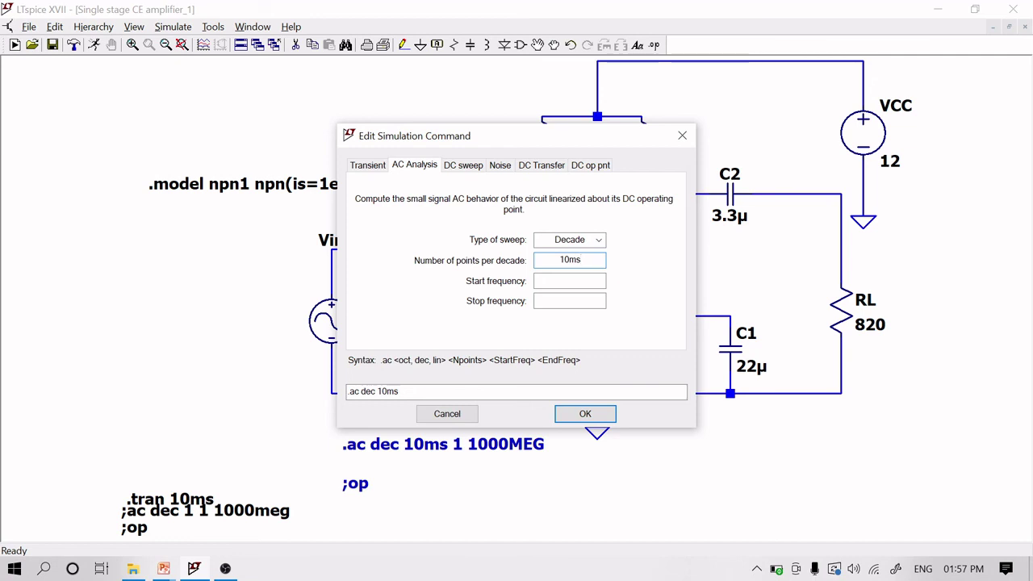
{"action": "left_click", "coordinate": [585, 281]}
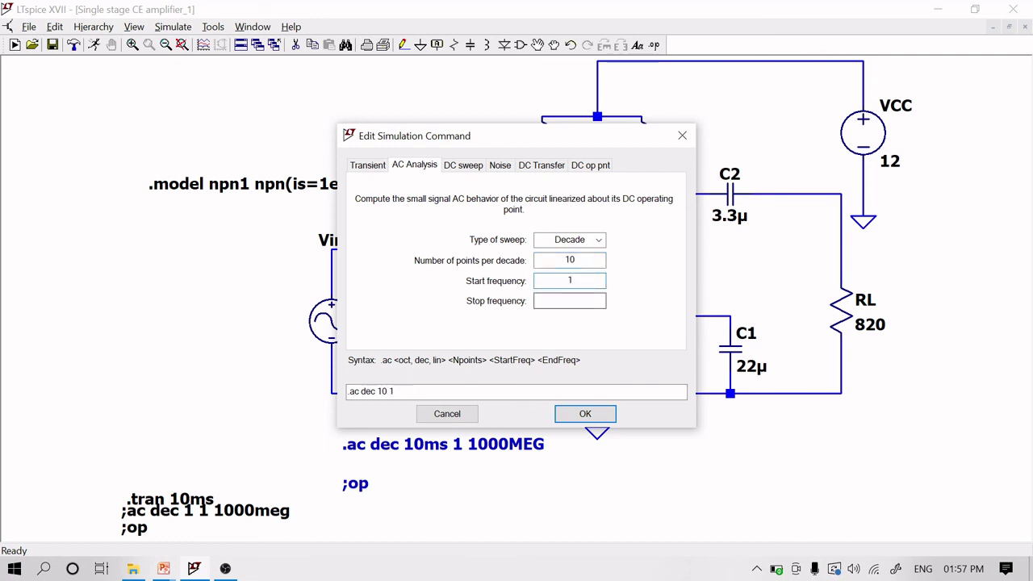
{"action": "left_click", "coordinate": [570, 300]}
{"action": "type", "text": "1000meg"}
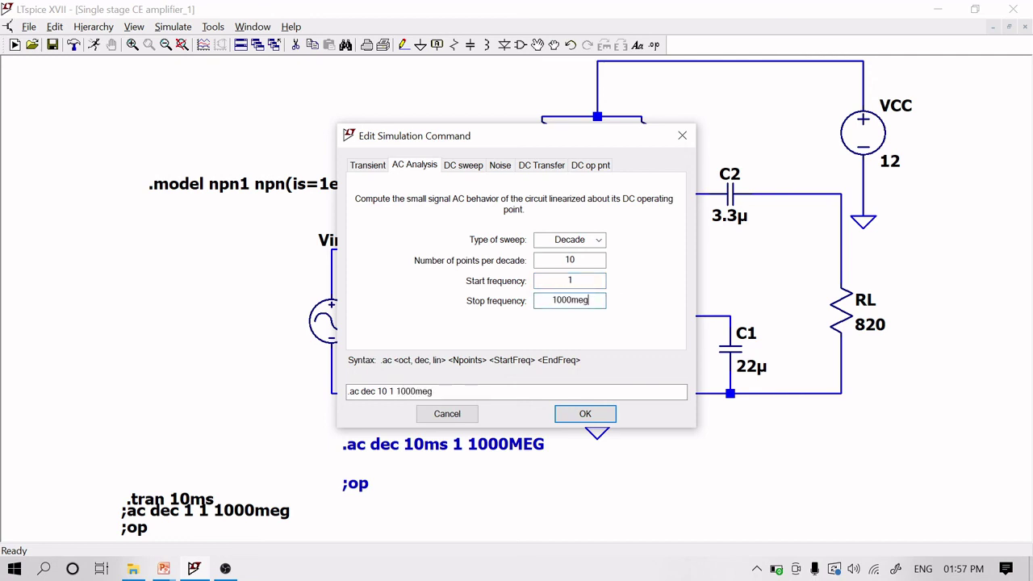
{"action": "key", "text": "Return"}
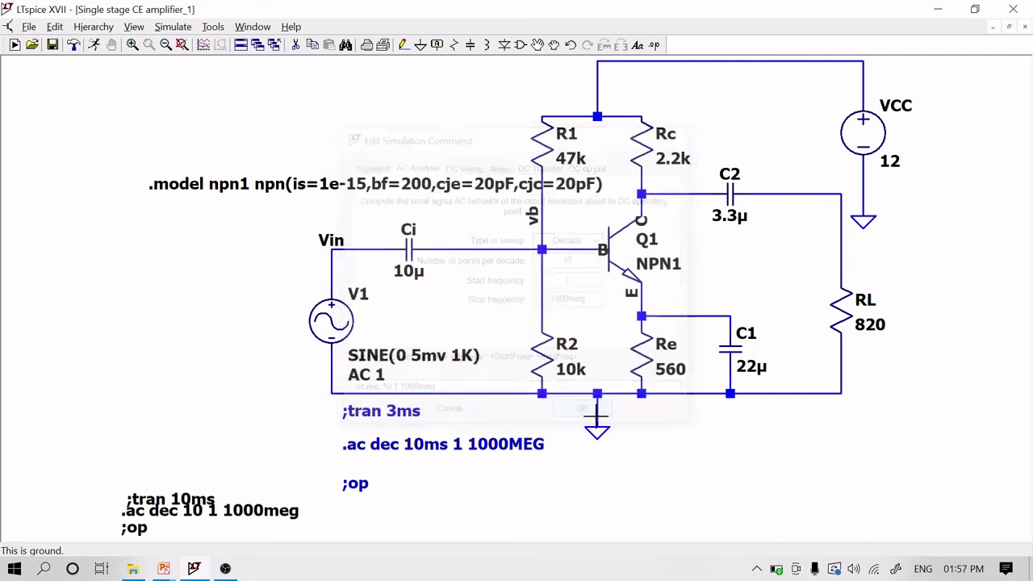
{"action": "left_click", "coordinate": [94, 45]}
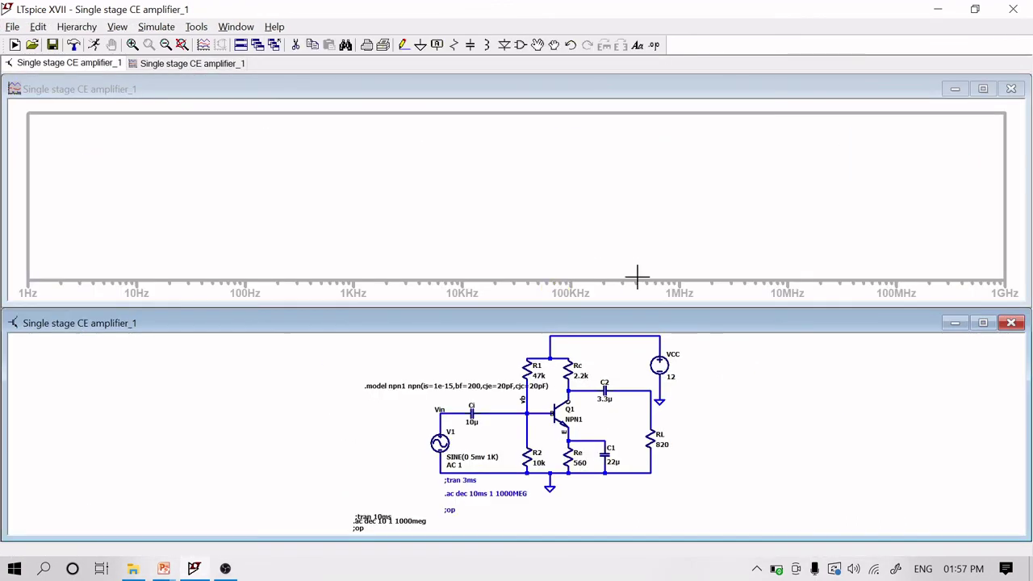
Plot V(n002) gain maximized with its phase trace hidden, then close the plot
{"action": "left_click", "coordinate": [650, 392]}
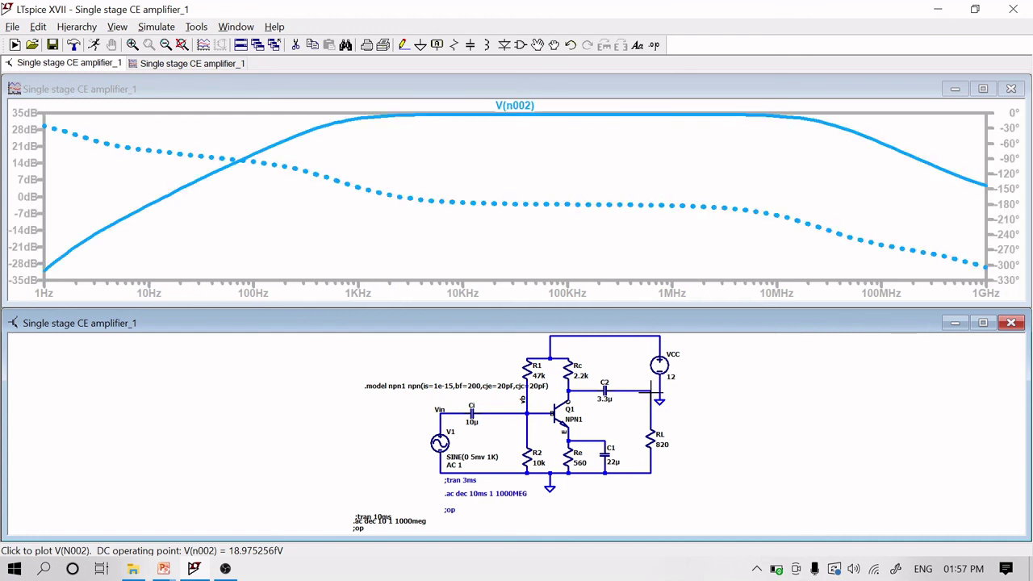
{"action": "left_click", "coordinate": [981, 87]}
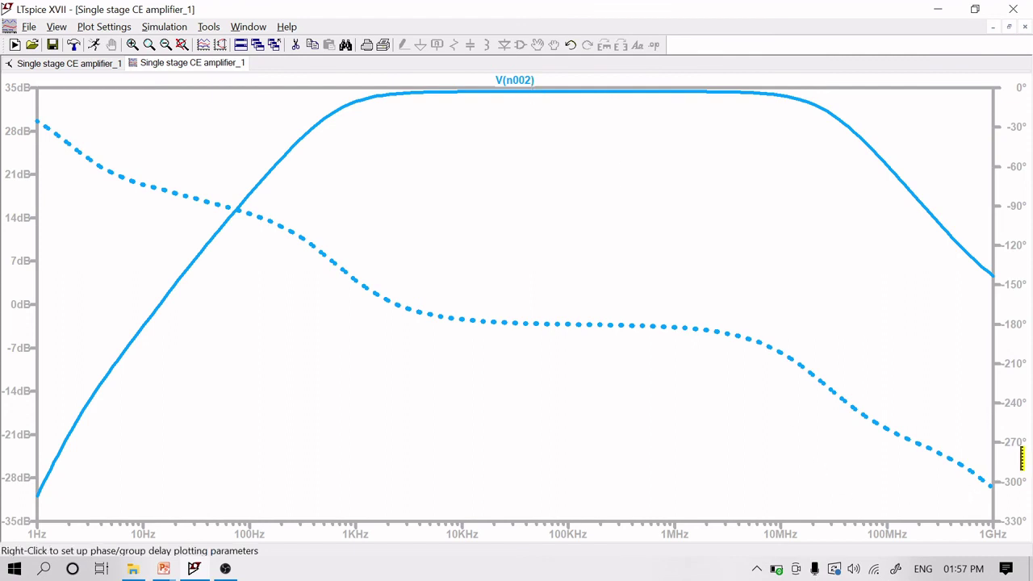
{"action": "left_click", "coordinate": [1022, 464]}
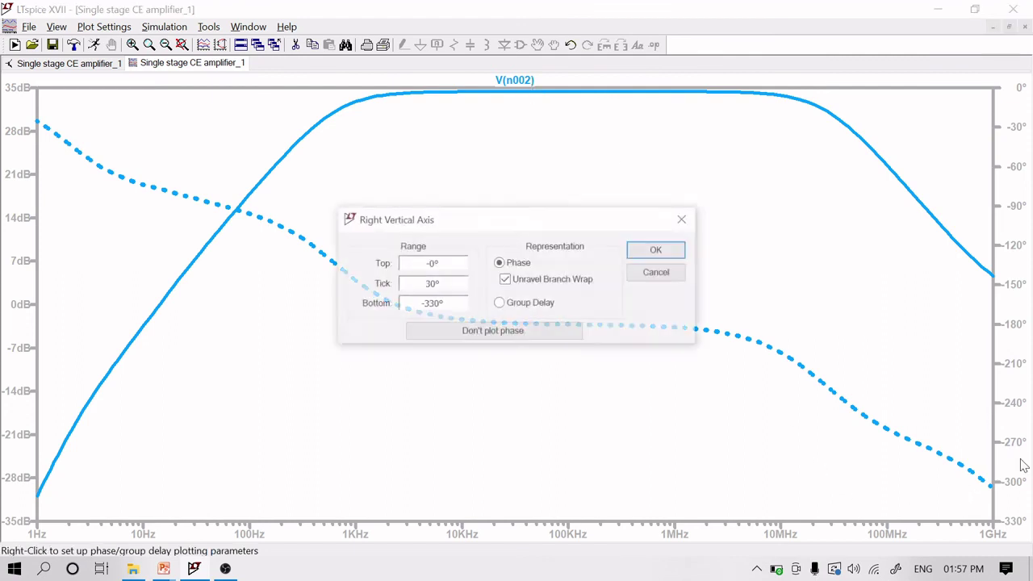
{"action": "left_click", "coordinate": [501, 343]}
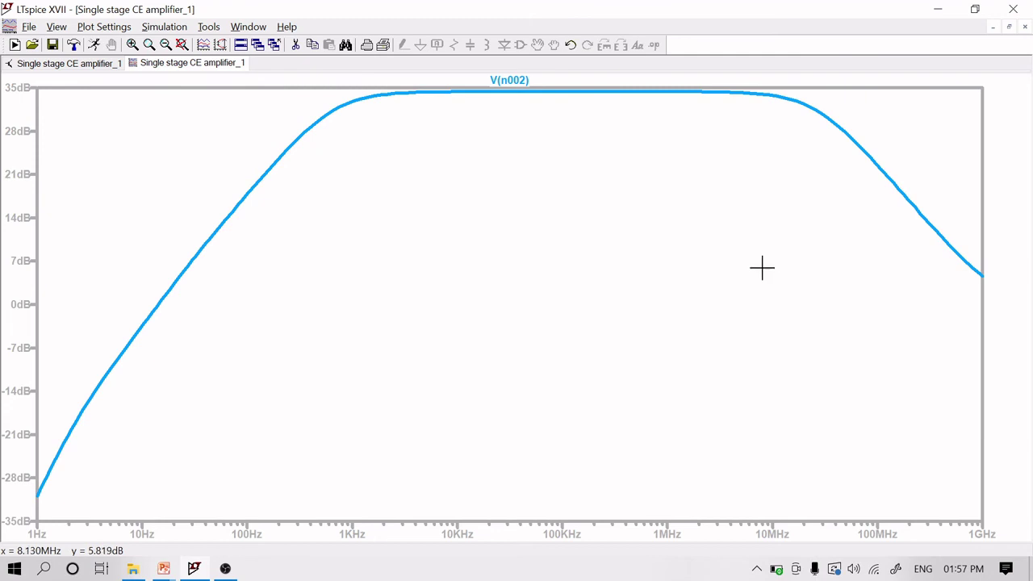
{"action": "left_click", "coordinate": [1025, 28]}
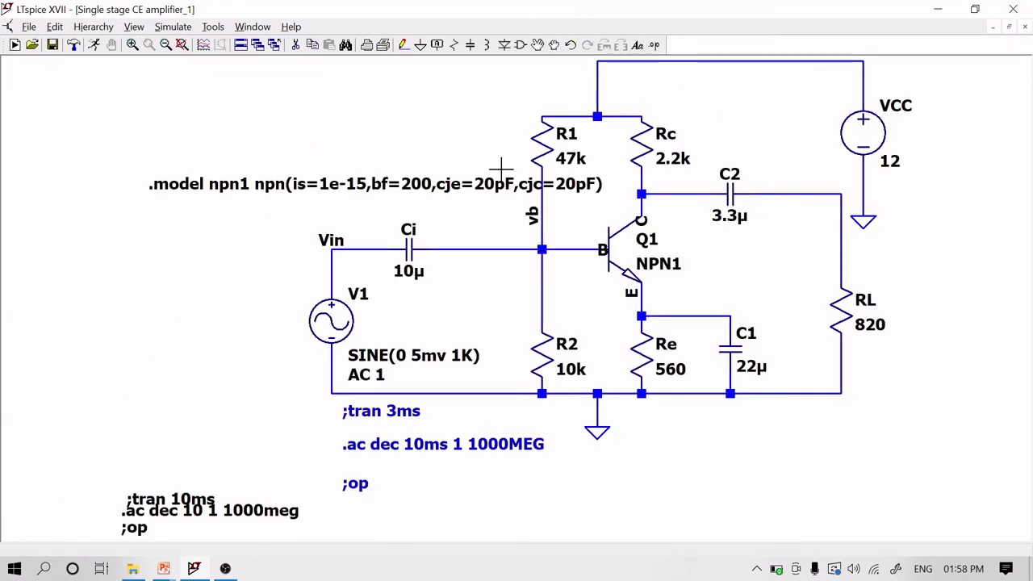
Remove cje and cjc so .model npn1 reads npn(is=1e-15,bf=200), then rerun
{"action": "right_click", "coordinate": [495, 179]}
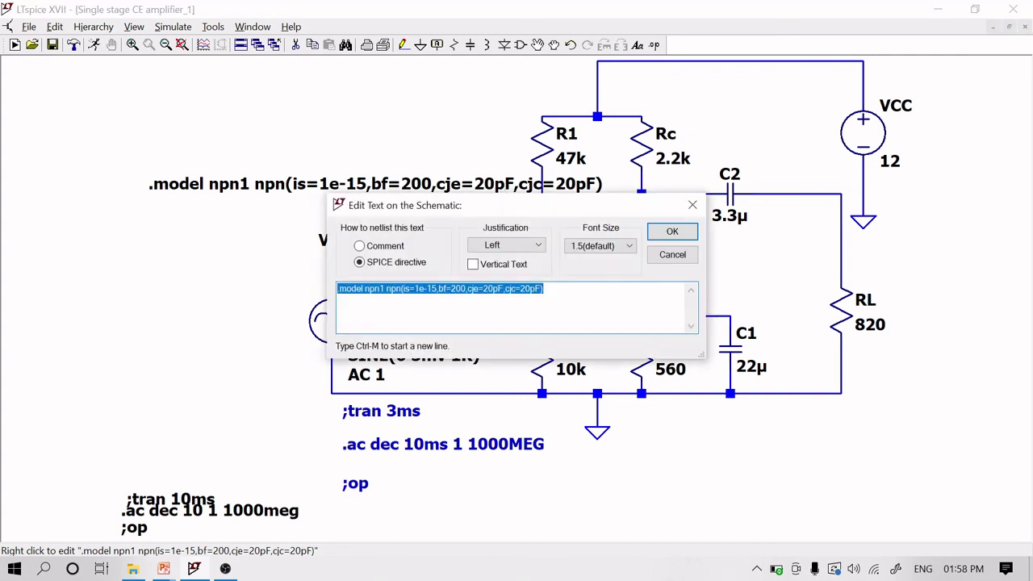
{"action": "left_click", "coordinate": [543, 288]}
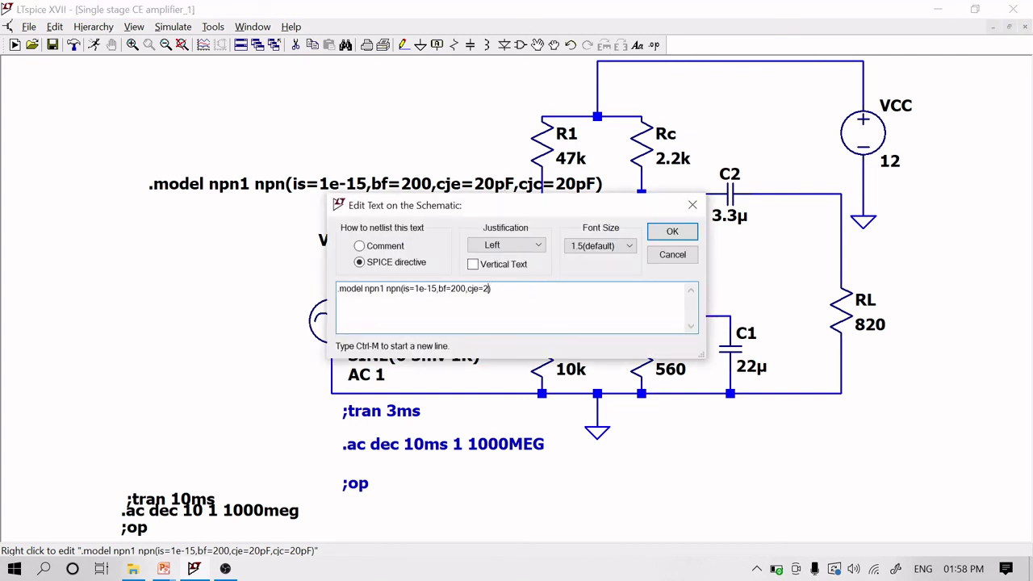
{"action": "key", "text": "BackSpace"}
{"action": "key", "text": "BackSpace"}
{"action": "key", "text": "BackSpace"}
{"action": "key", "text": "BackSpace"}
{"action": "left_click", "coordinate": [671, 232]}
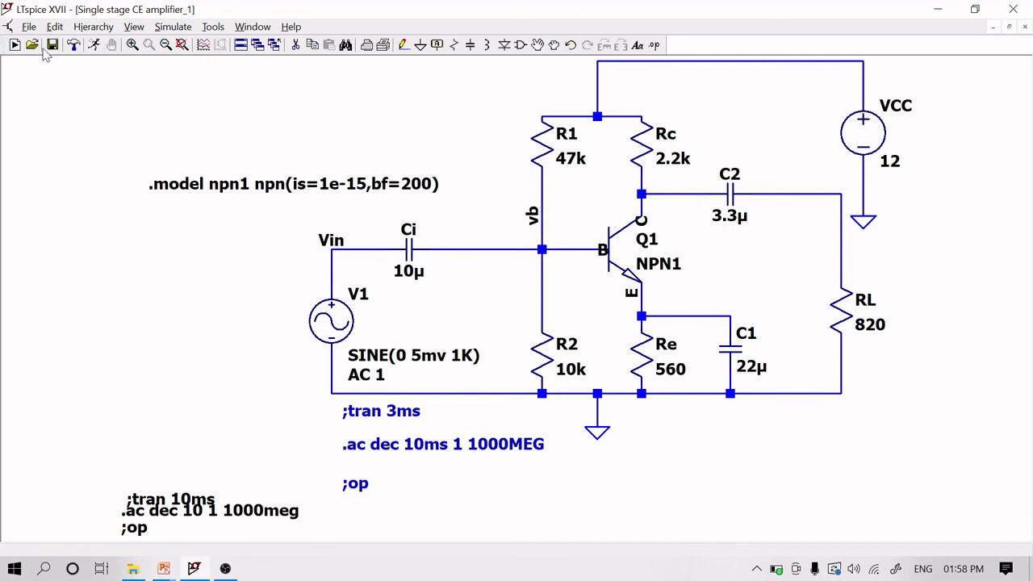
{"action": "left_click", "coordinate": [93, 47]}
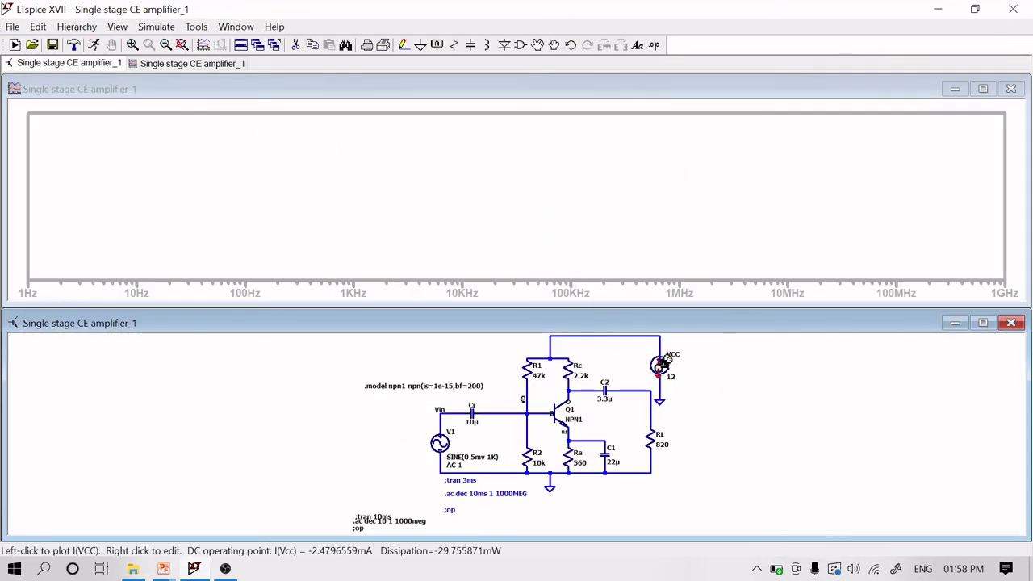
Plot the output node V(n002) and maximize the waveform window
{"action": "left_click", "coordinate": [650, 392]}
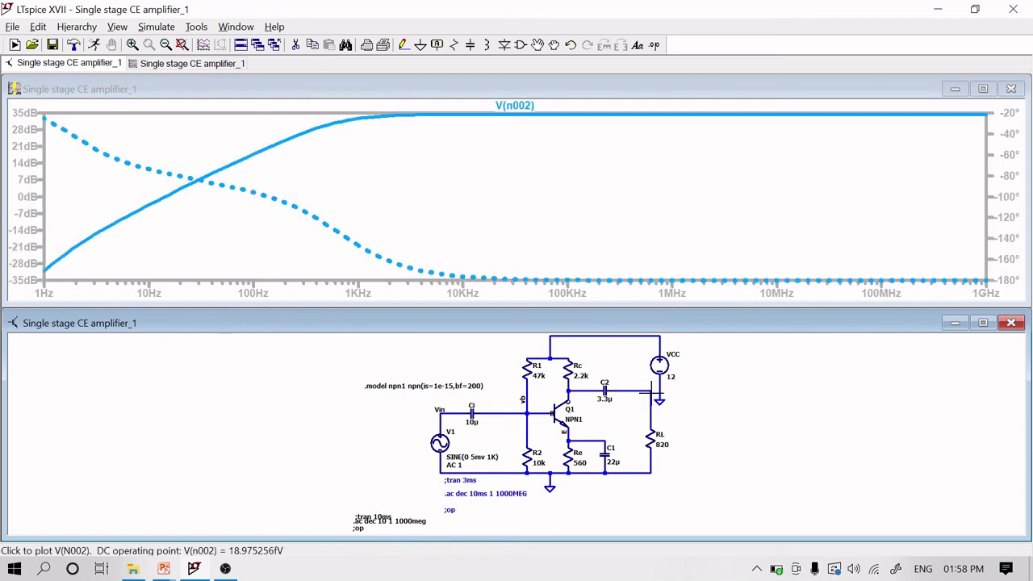
{"action": "left_click", "coordinate": [981, 89]}
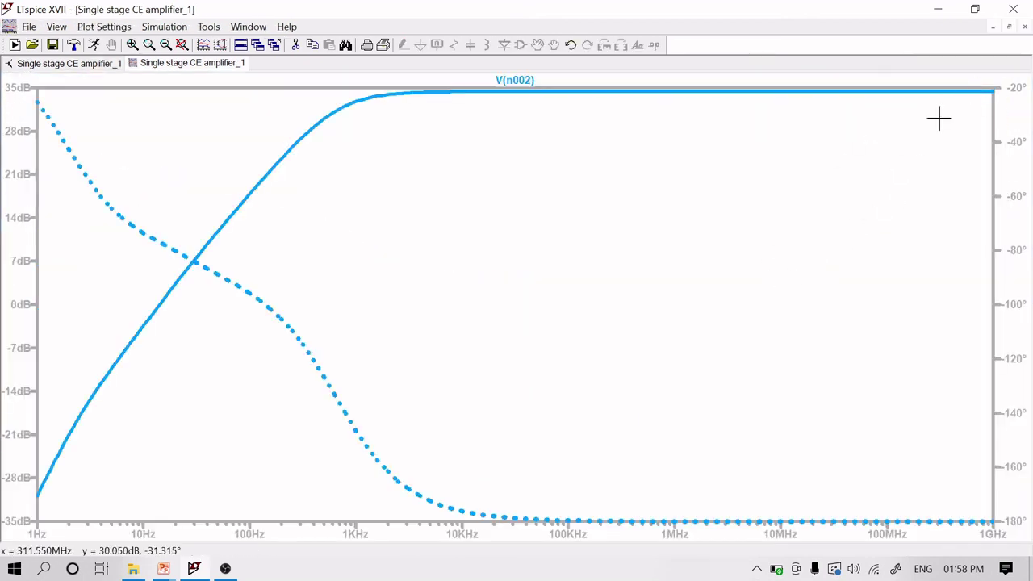